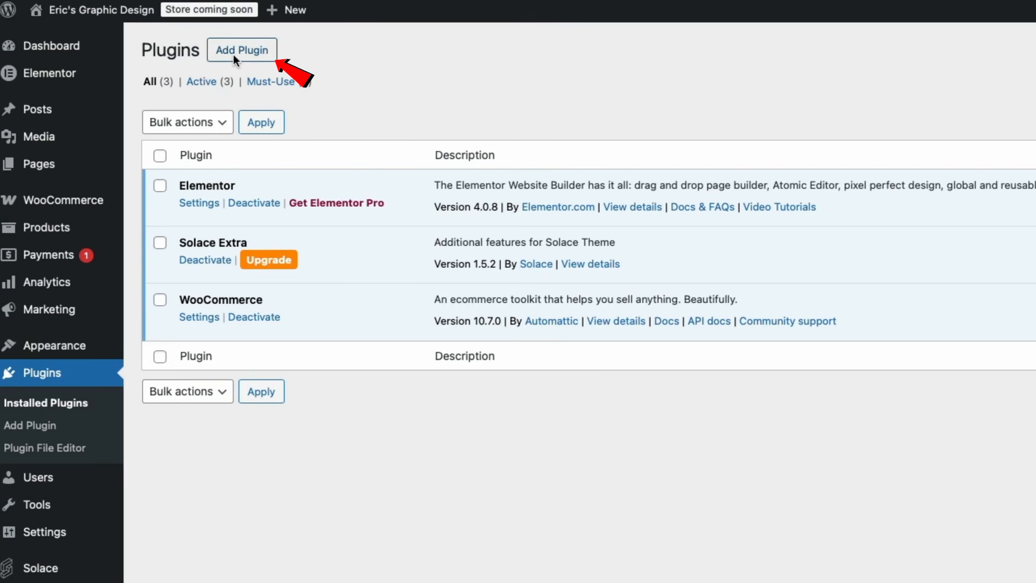
# Search plugins for 'SMTP', install WP Mail SMTP, and skip its setup wizard back to the dashboard.
pyautogui.click(244, 55)
pyautogui.click(847, 109)
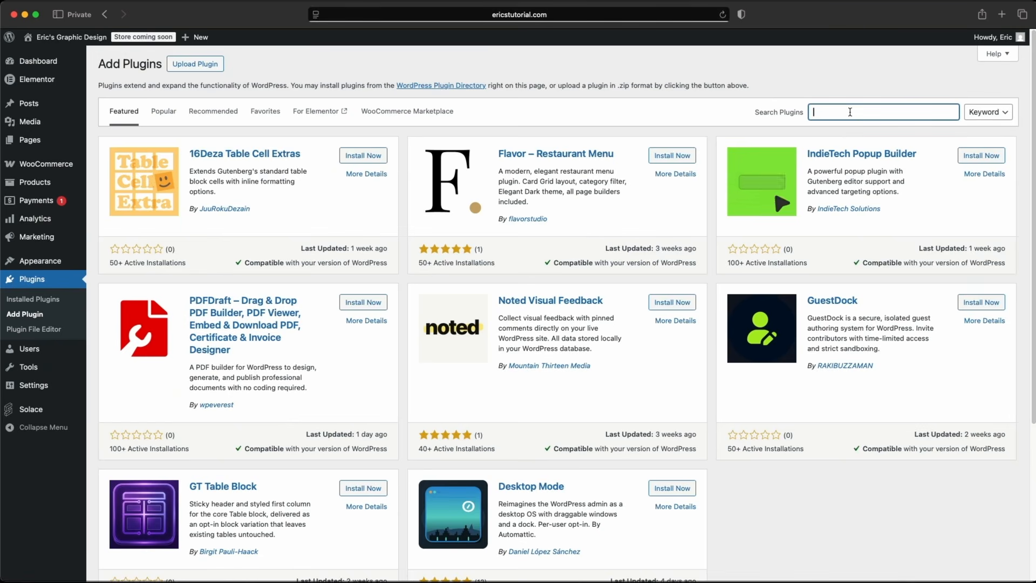
pyautogui.write('SMTP')
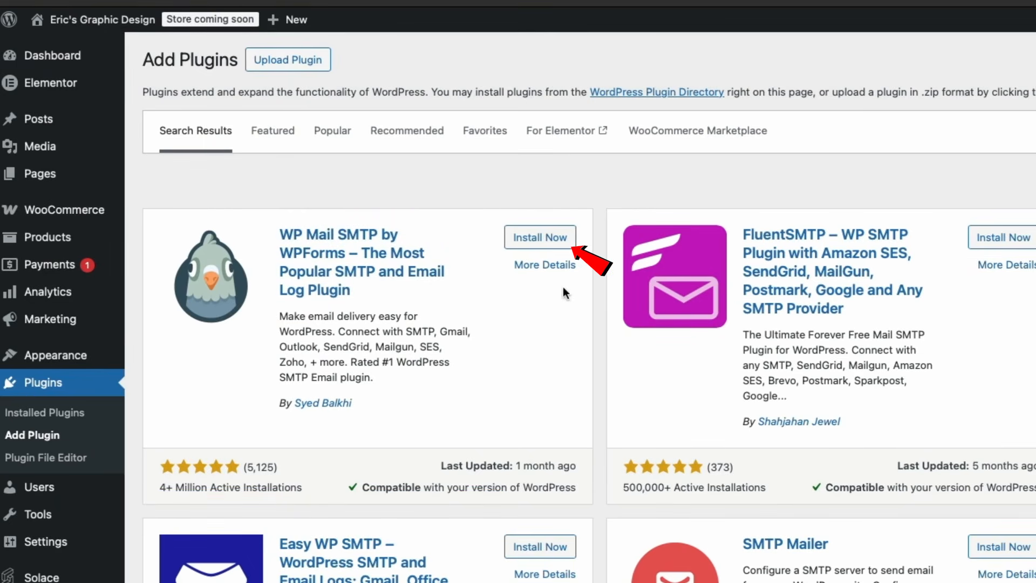
pyautogui.click(540, 238)
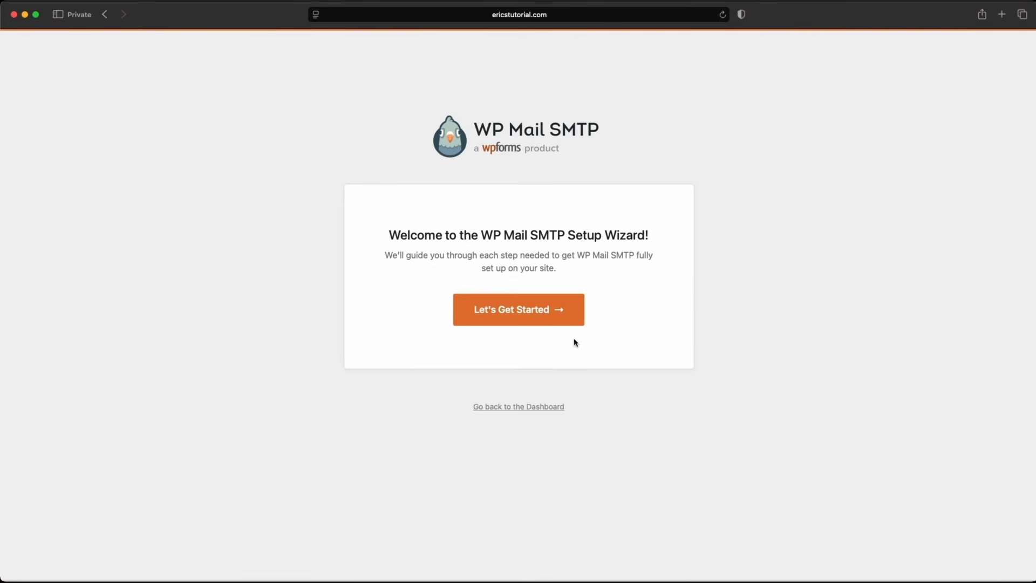
pyautogui.click(523, 408)
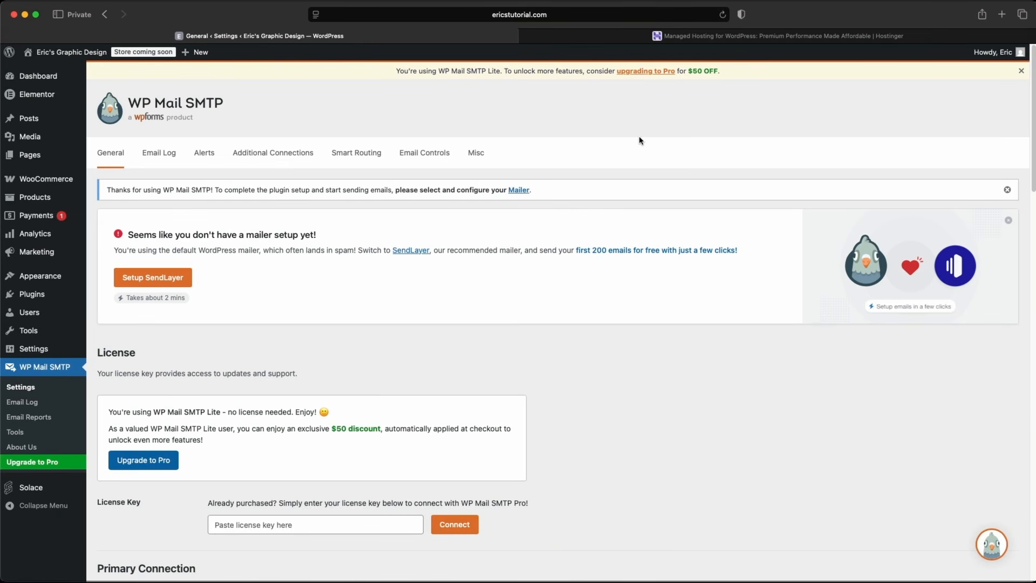
# Switch to Hostinger and find the WordPress hosting prices, Premium $2.99/mo to Cloud Startup $7.99/mo.
pyautogui.click(695, 38)
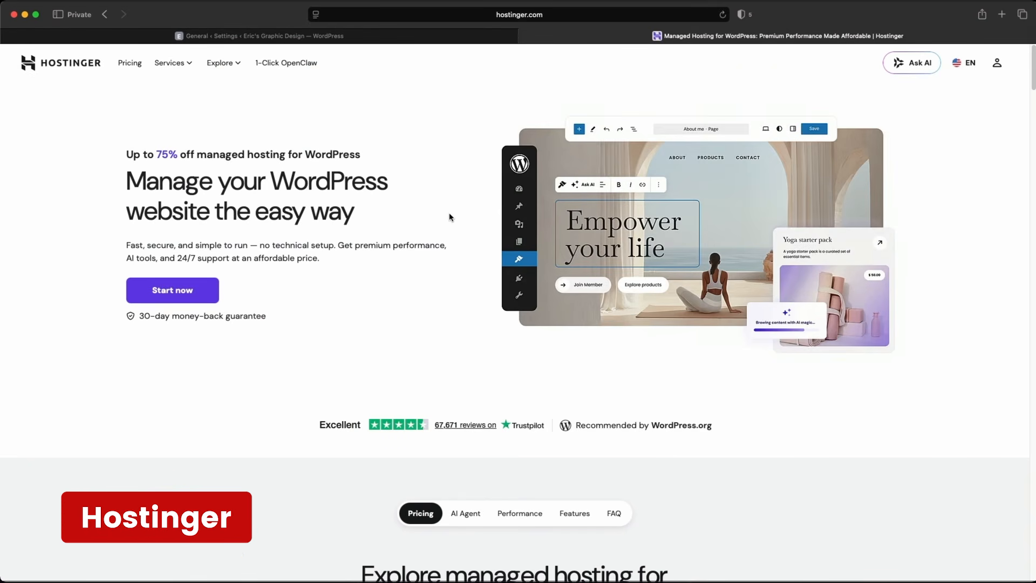
pyautogui.scroll(-6, 446, 226)
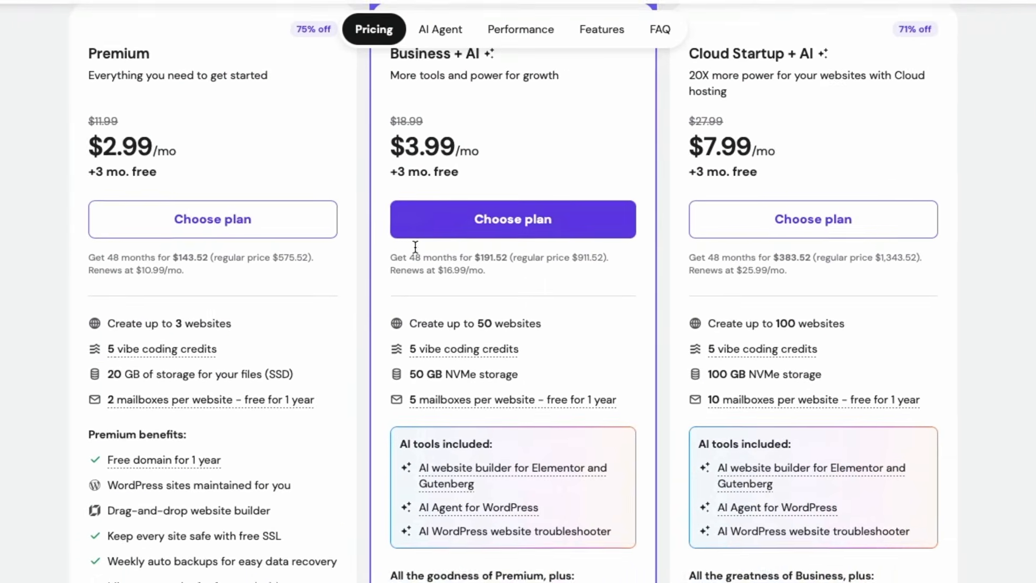
pyautogui.scroll(1, 454, 280)
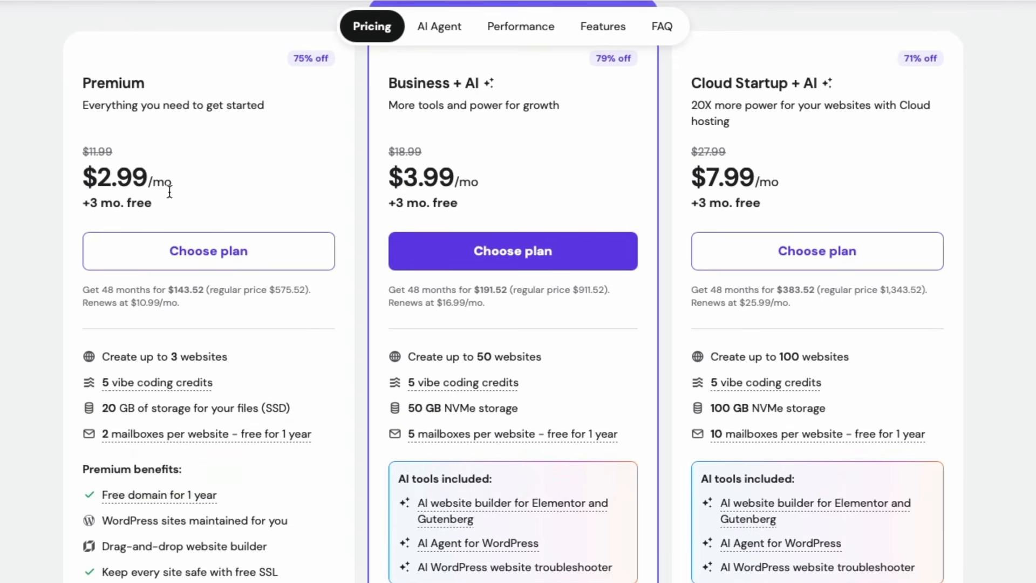
pyautogui.scroll(1, 701, 270)
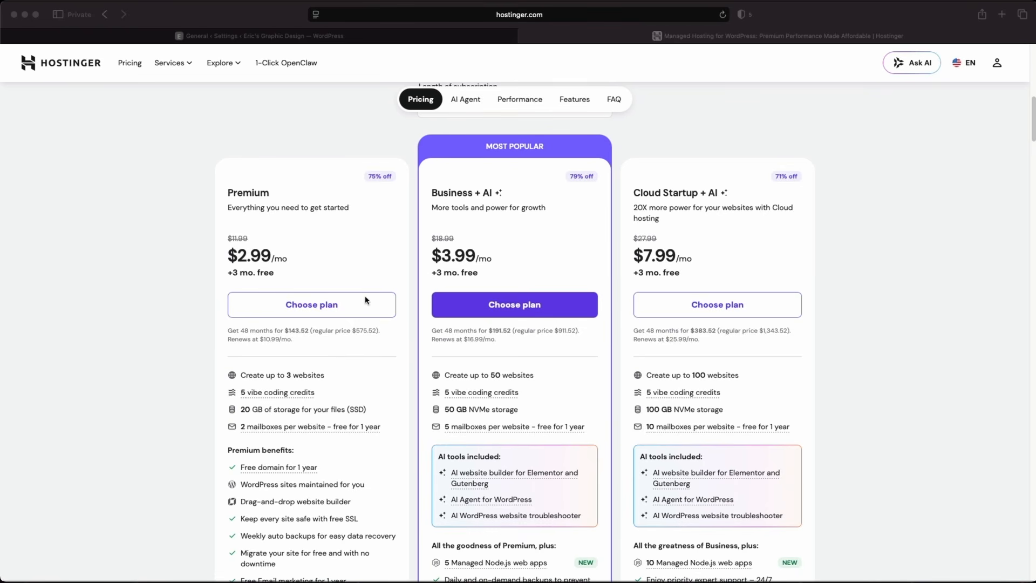
# Order the Premium plan for a 12-month period with coupon code ERIC10 applied.
pyautogui.click(330, 307)
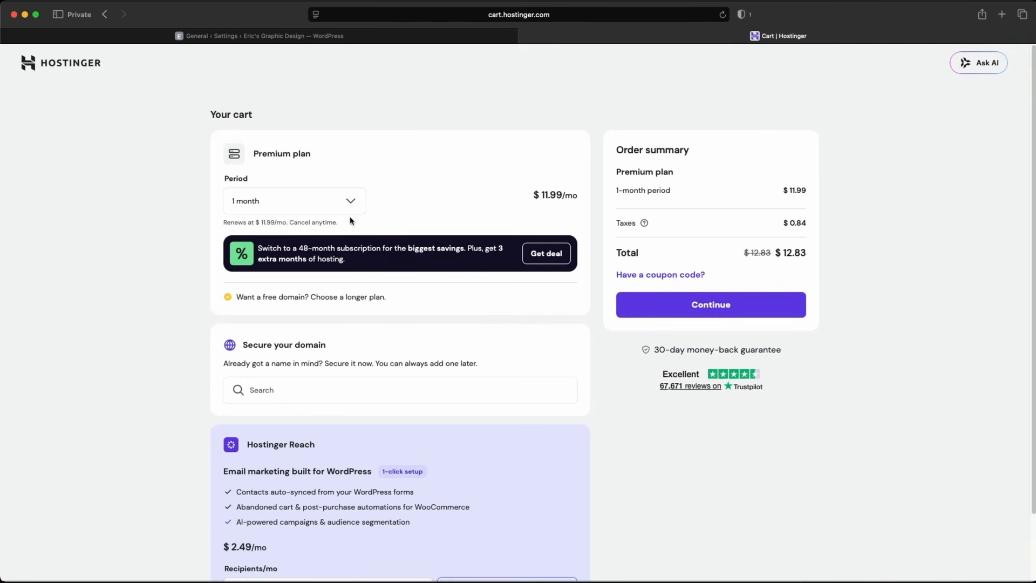
pyautogui.click(345, 203)
pyautogui.click(335, 254)
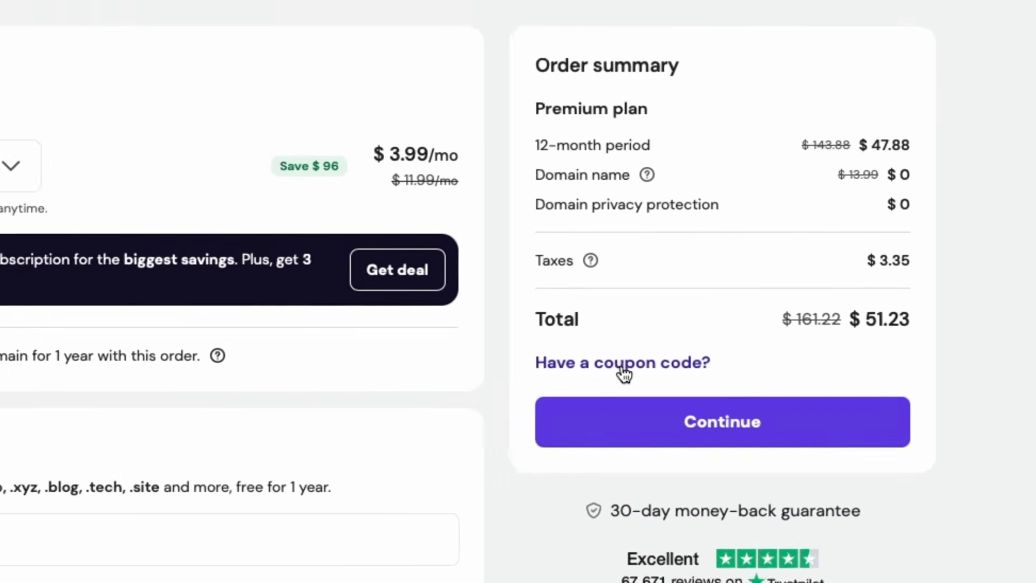
pyautogui.click(624, 373)
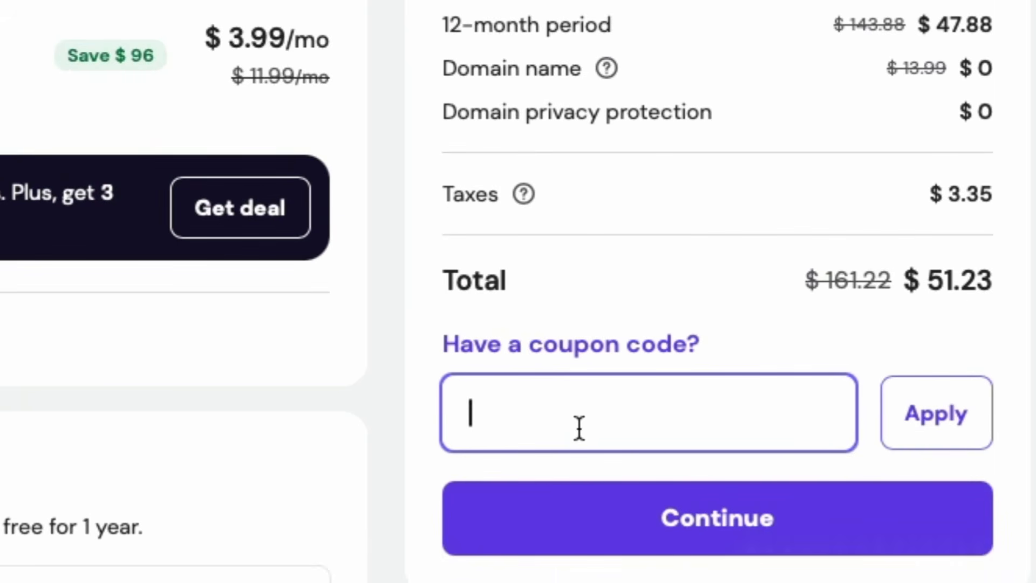
pyautogui.write('ERIC10')
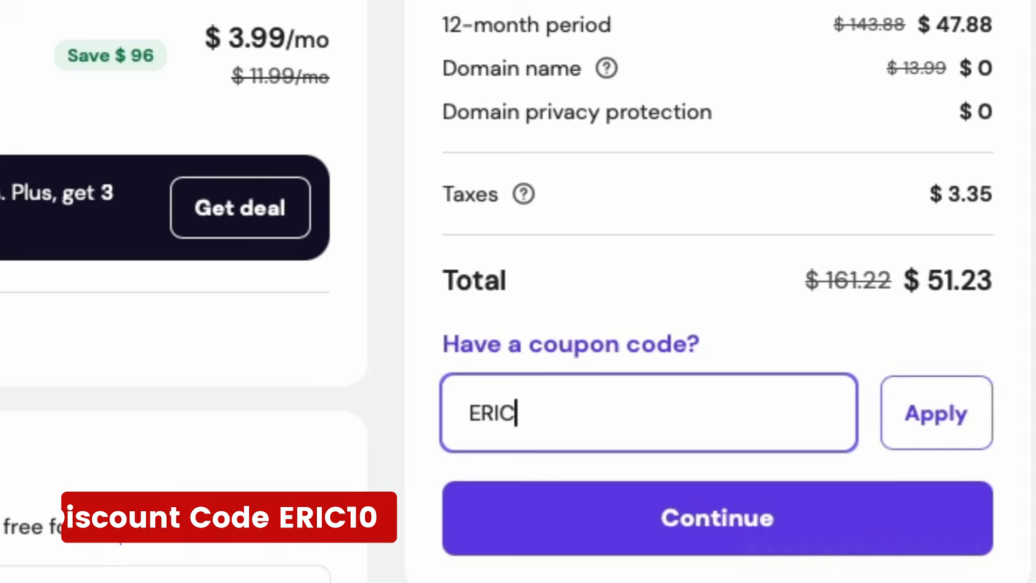
pyautogui.click(958, 430)
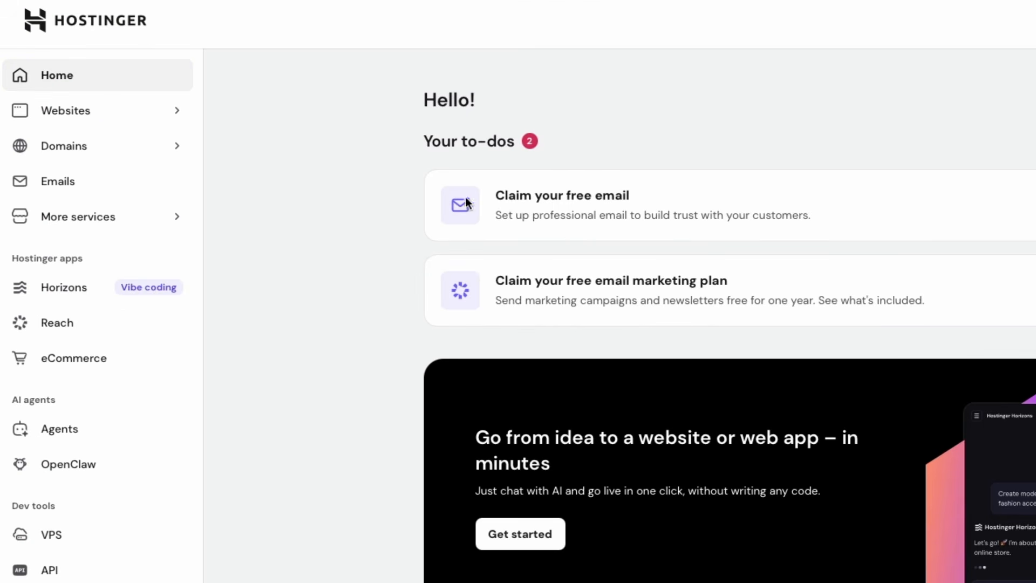
# From the Emails page, start the free 12-month email trial on domain ericstutorial.com.
pyautogui.click(55, 184)
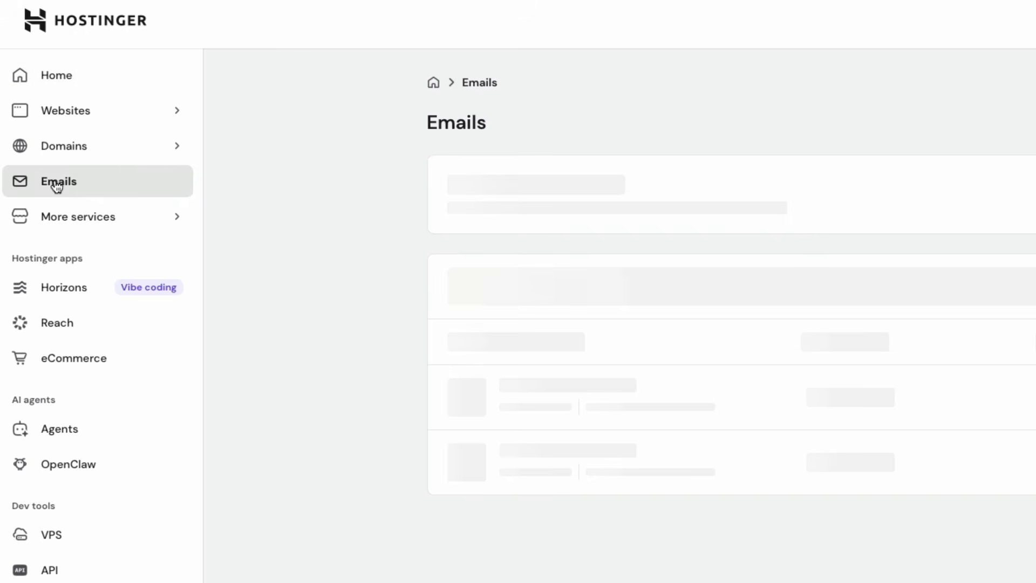
pyautogui.scroll(-5, 324, 343)
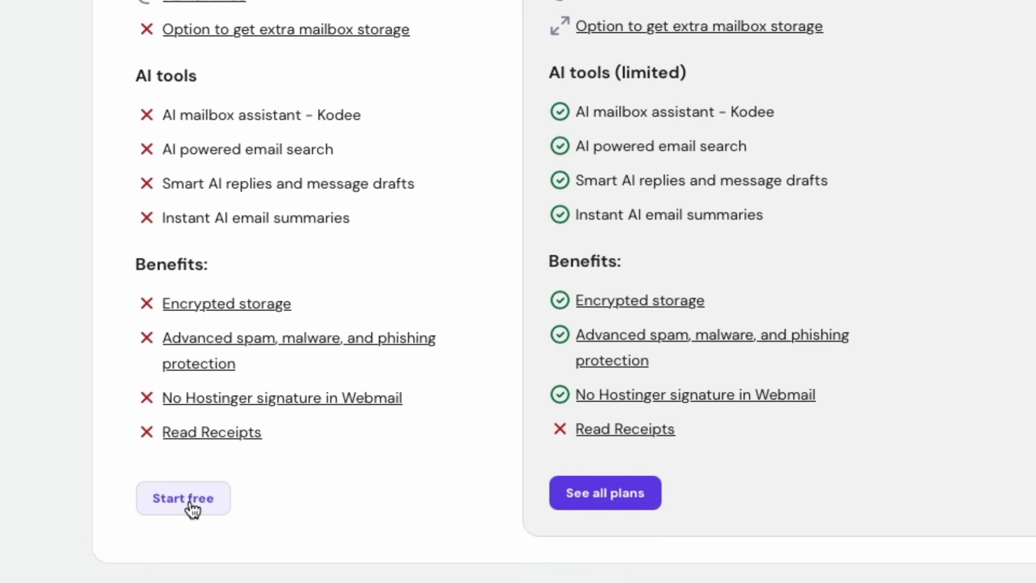
pyautogui.click(191, 507)
pyautogui.click(344, 309)
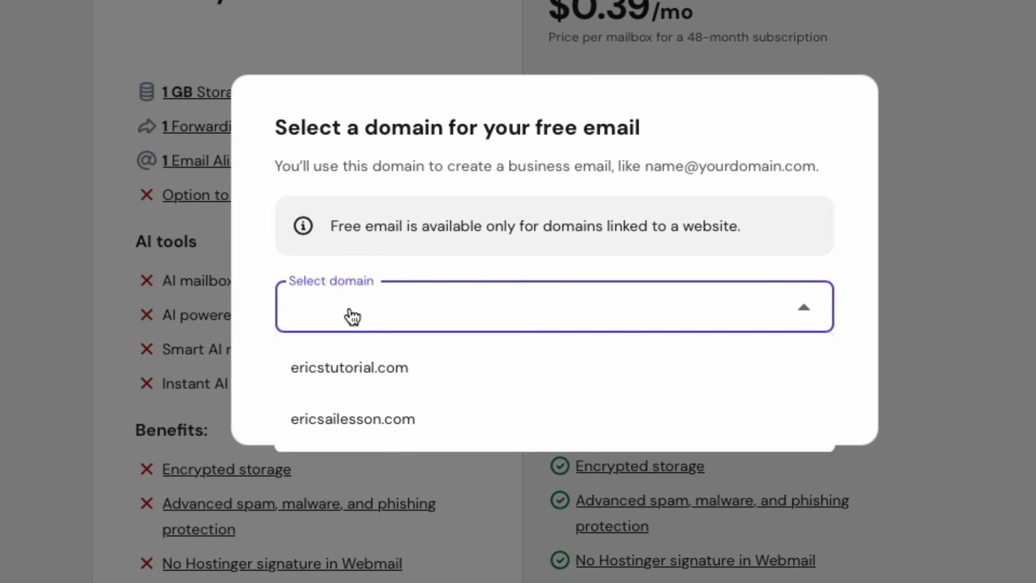
pyautogui.click(371, 378)
pyautogui.click(784, 391)
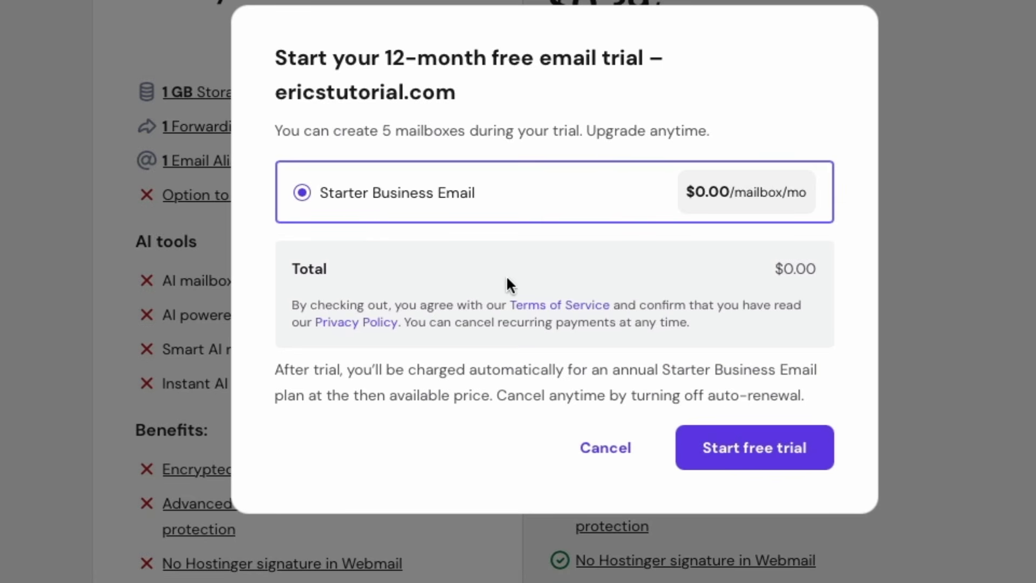
pyautogui.click(745, 460)
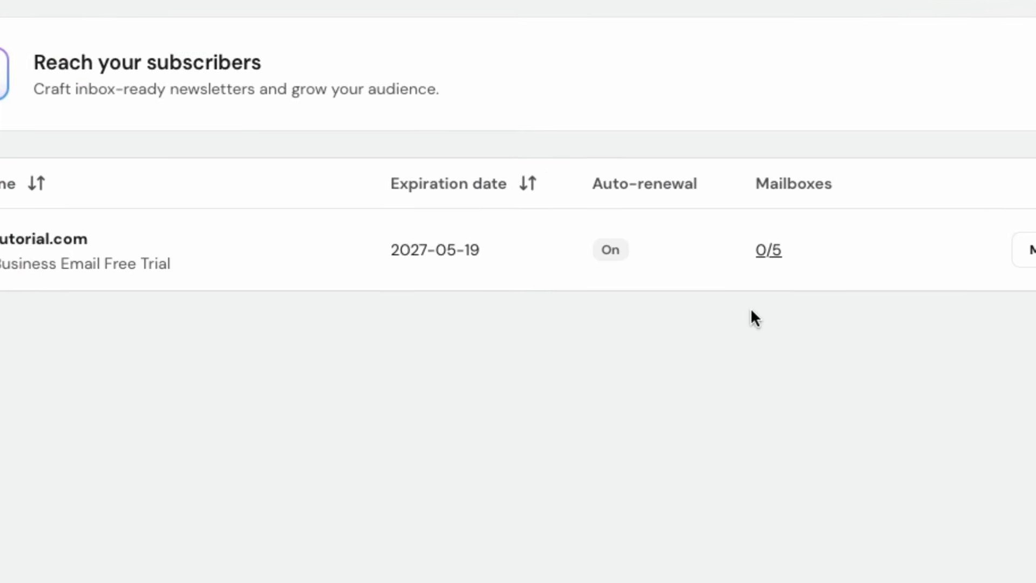
pyautogui.click(785, 243)
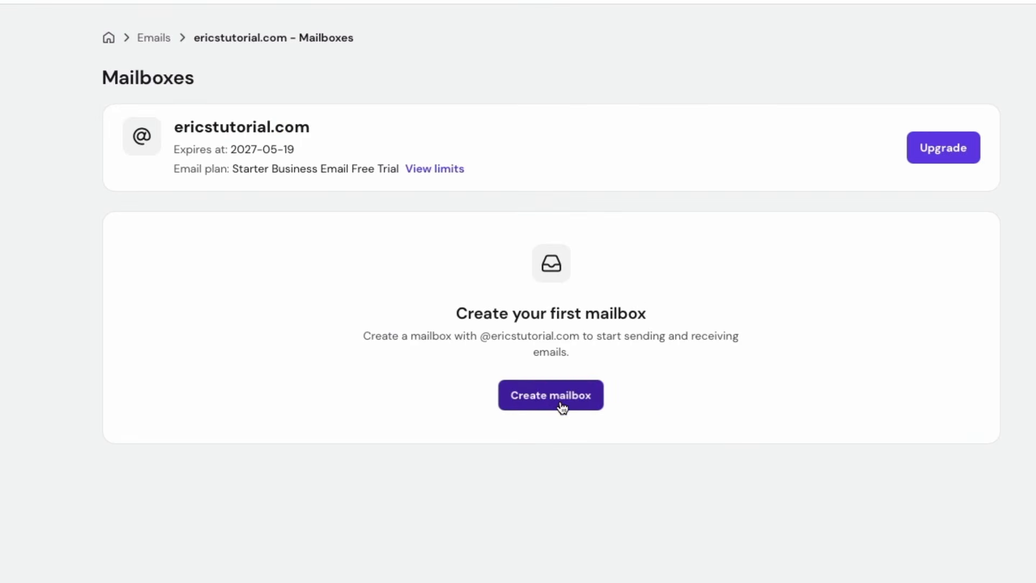
pyautogui.click(572, 456)
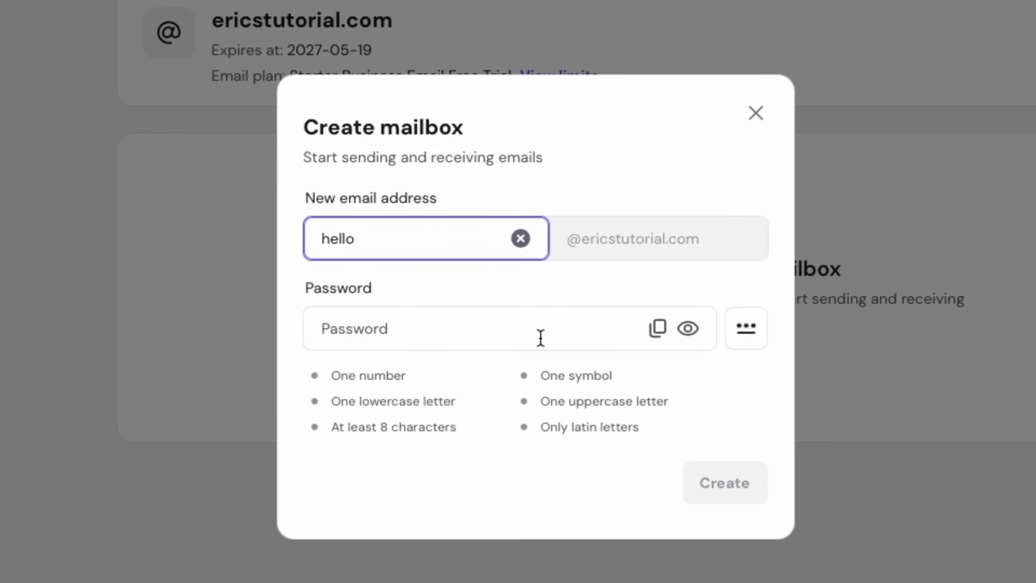
pyautogui.click(503, 331)
pyautogui.write('••••••••••')
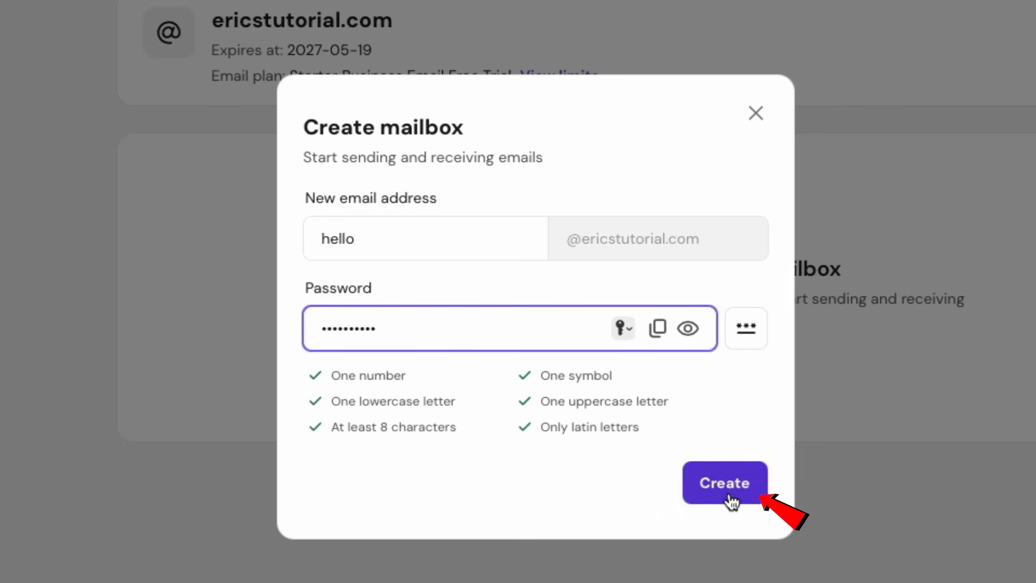
pyautogui.click(725, 494)
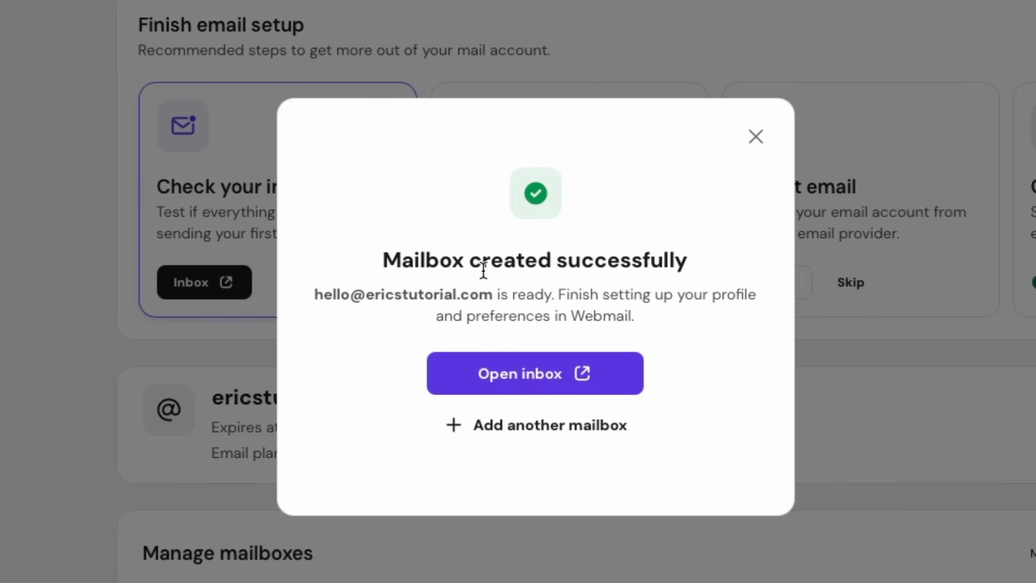
pyautogui.click(555, 378)
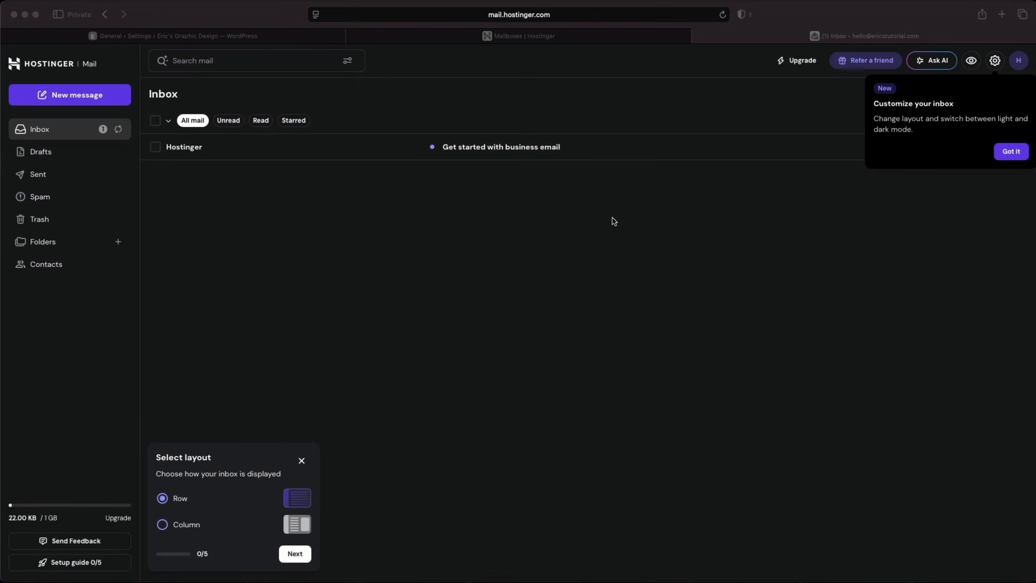
# Read the SMTP details (smtp.hostinger.com, port 465) under Connect apps & devices, then return to WordPress.
pyautogui.click(546, 36)
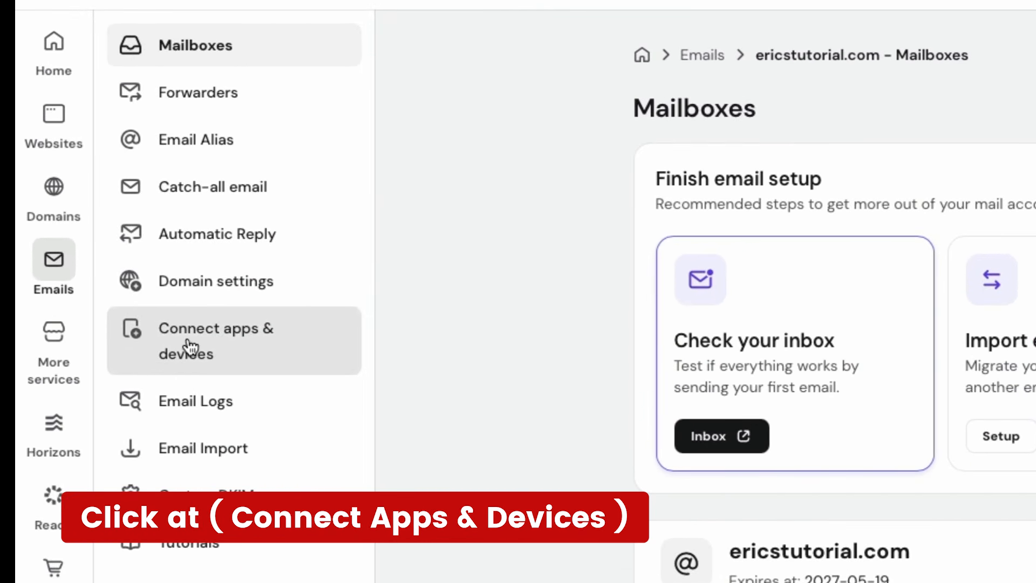
pyautogui.click(189, 345)
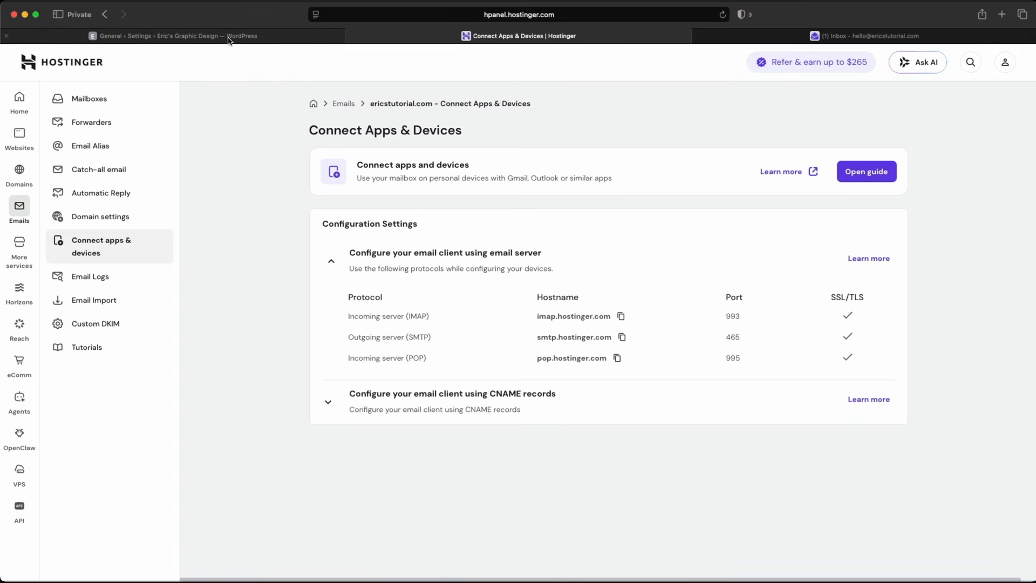
pyautogui.click(229, 36)
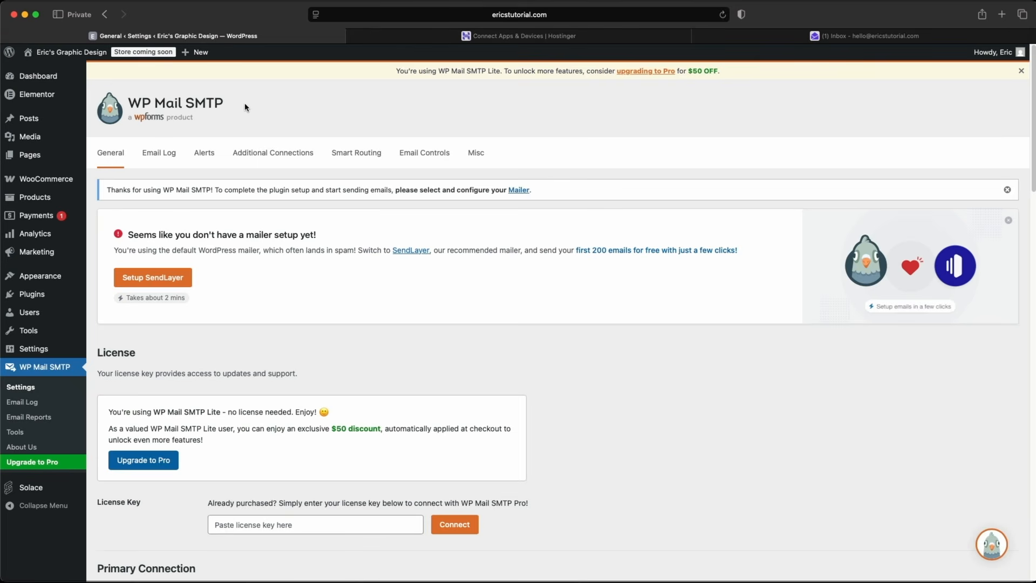
# Change the WP Mail SMTP From Name to the sender's own name.
pyautogui.scroll(-3, 275, 227)
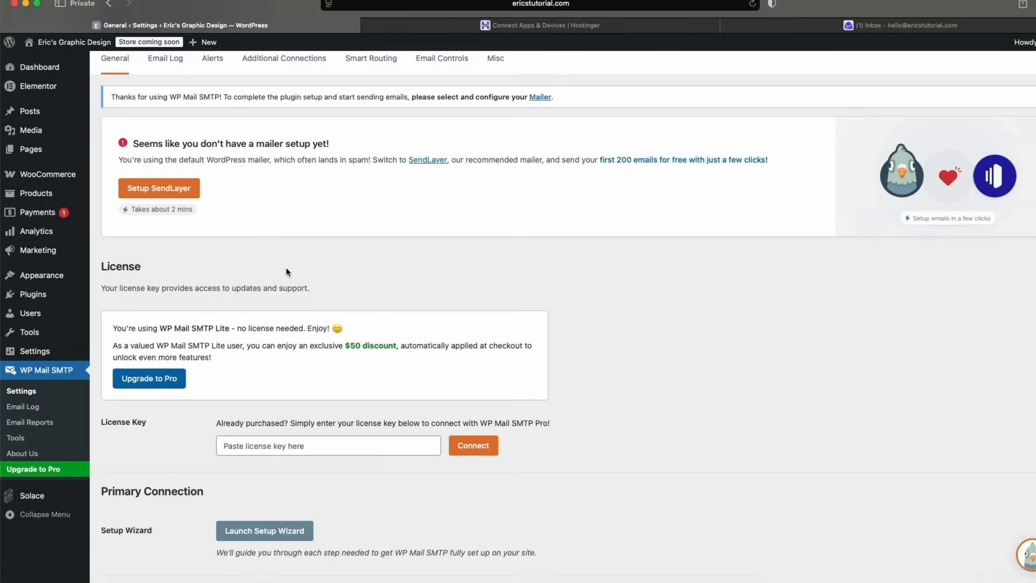
pyautogui.scroll(-7, 287, 272)
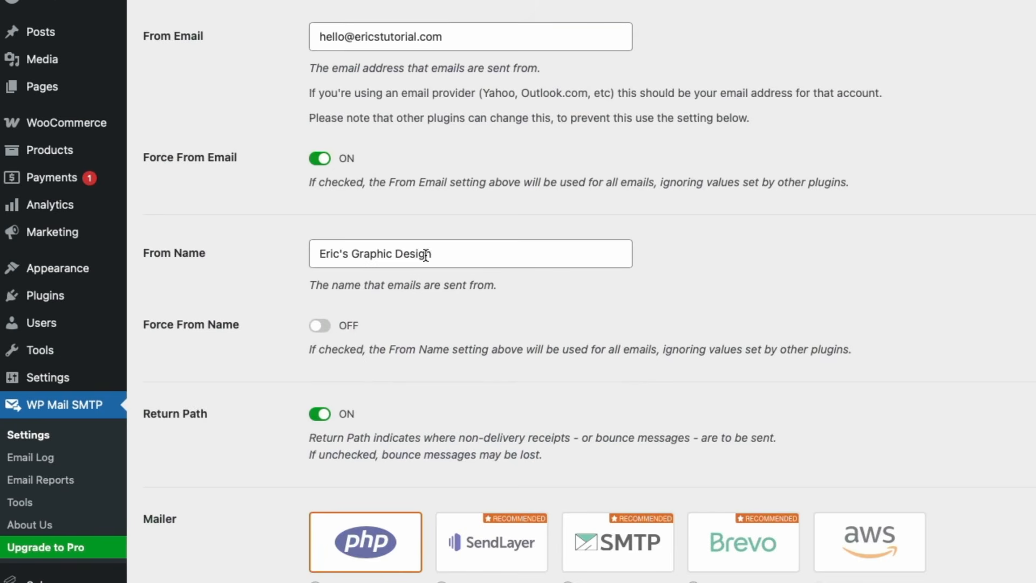
pyautogui.doubleClick(421, 255)
pyautogui.press('BackSpace')
pyautogui.press('BackSpace')
pyautogui.press('BackSpace')
pyautogui.press('BackSpace')
pyautogui.press('BackSpace')
pyautogui.press('BackSpace')
pyautogui.press('BackSpace')
pyautogui.press('BackSpace')
pyautogui.press('BackSpace')
pyautogui.press('BackSpace')
pyautogui.press('BackSpace')
pyautogui.press('BackSpace')
pyautogui.write('Dava')
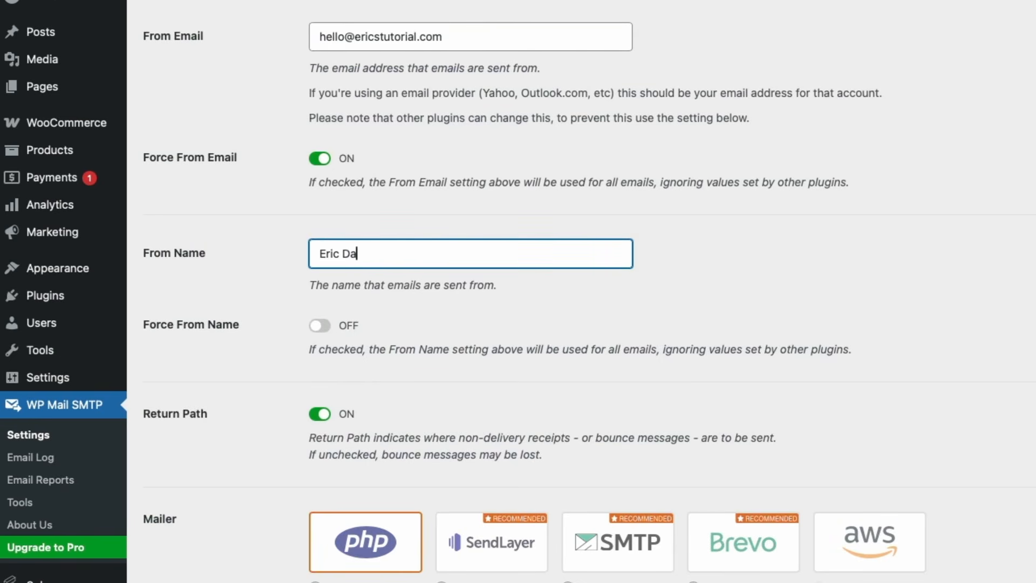
pyautogui.press('BackSpace')
pyautogui.write('id')
# Select Other SMTP as the mailer.
pyautogui.scroll(-7, 801, 348)
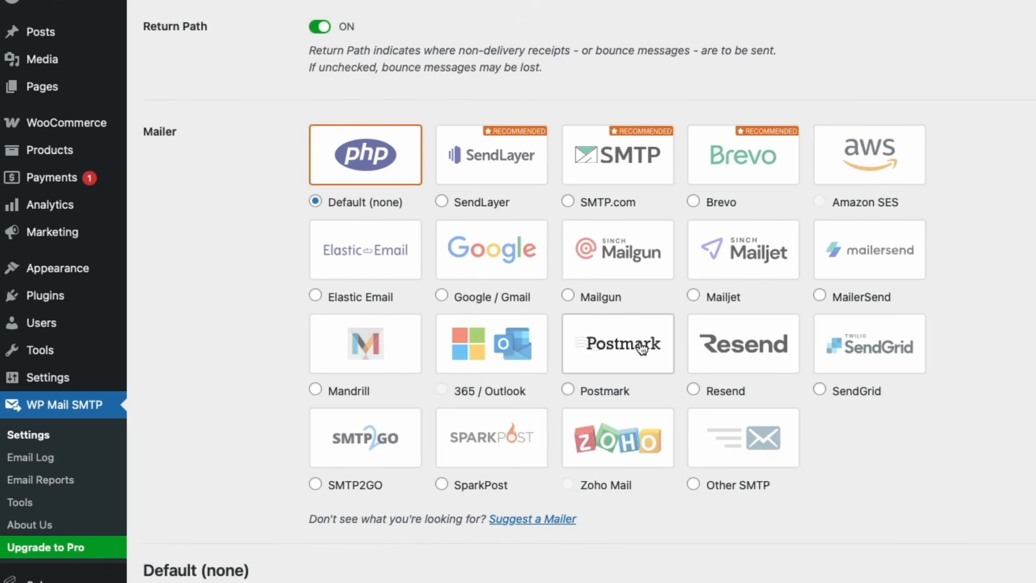
pyautogui.click(694, 486)
pyautogui.scroll(-8, 695, 488)
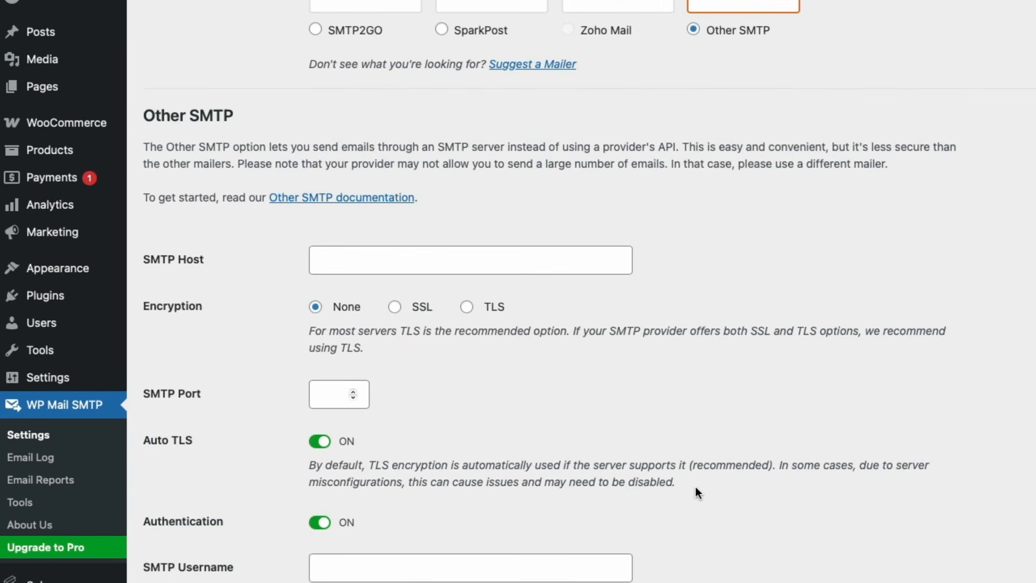
pyautogui.scroll(-1, 680, 486)
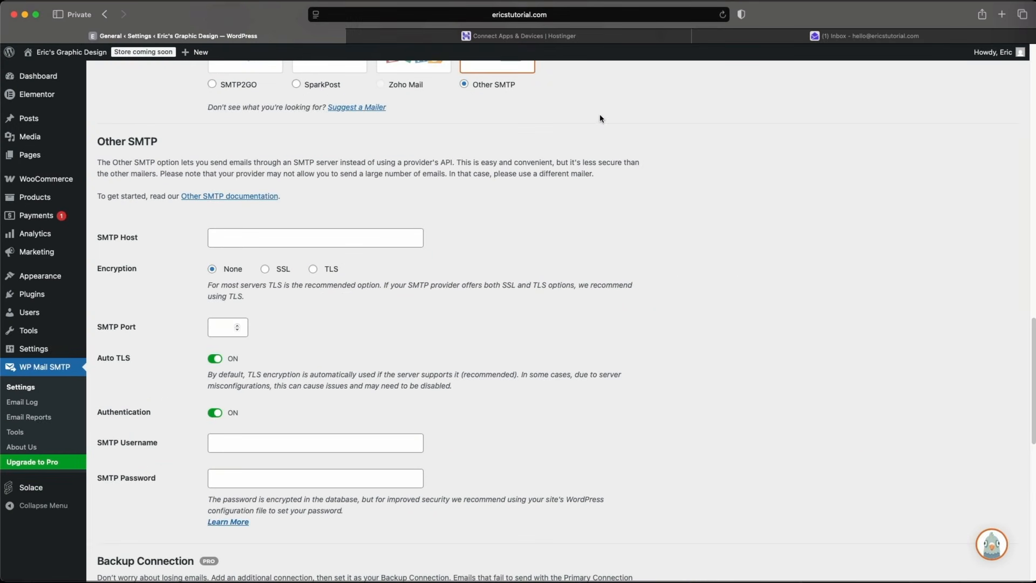
# Paste smtp.hostinger.com into SMTP Host and choose SSL encryption.
pyautogui.click(600, 36)
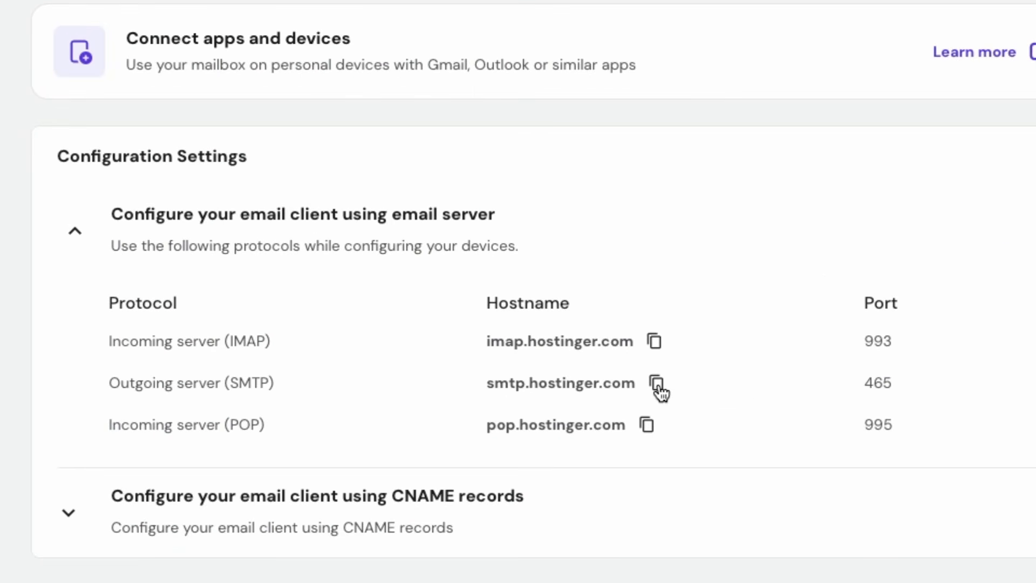
pyautogui.click(296, 35)
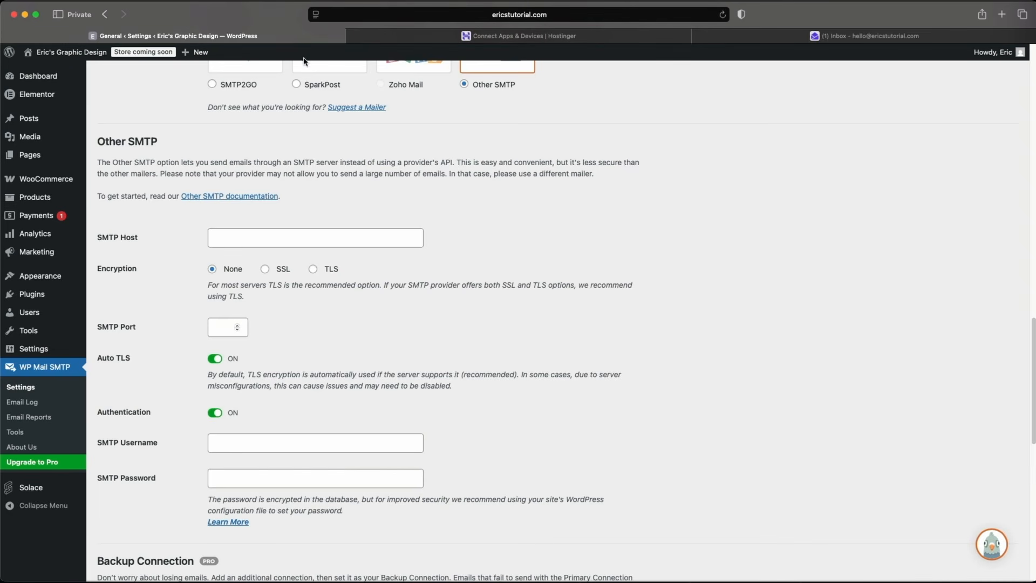
pyautogui.click(295, 238)
pyautogui.rightClick(294, 235)
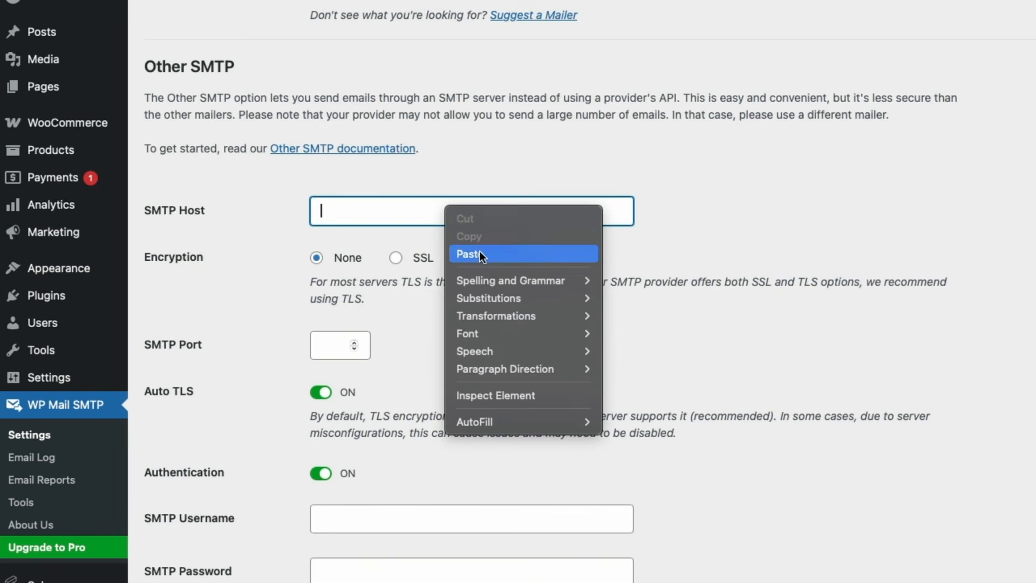
pyautogui.click(322, 265)
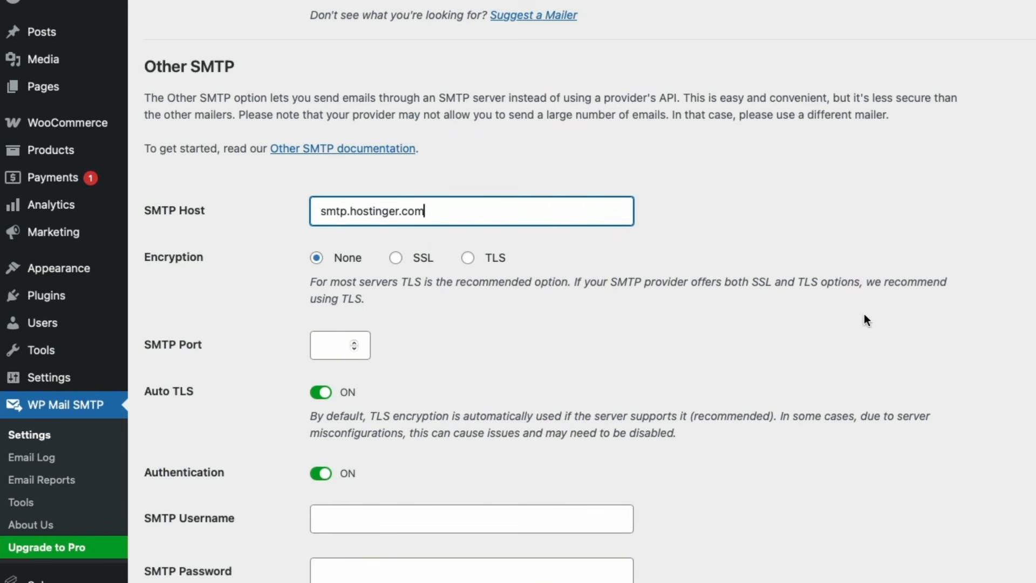
pyautogui.click(864, 315)
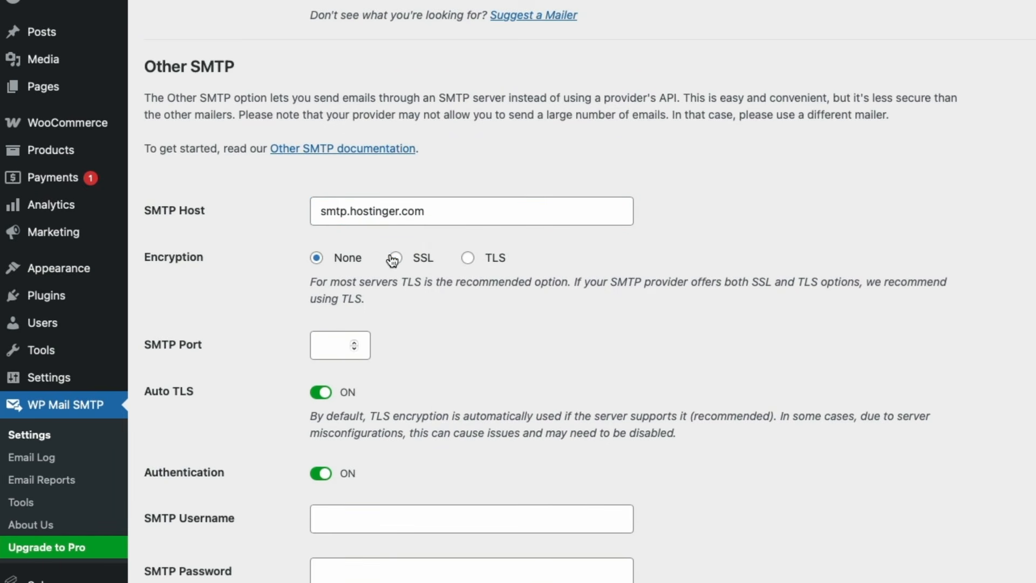
pyautogui.click(395, 258)
# Enter the mailbox address and password as SMTP credentials, then save the settings.
pyautogui.scroll(-4, 818, 460)
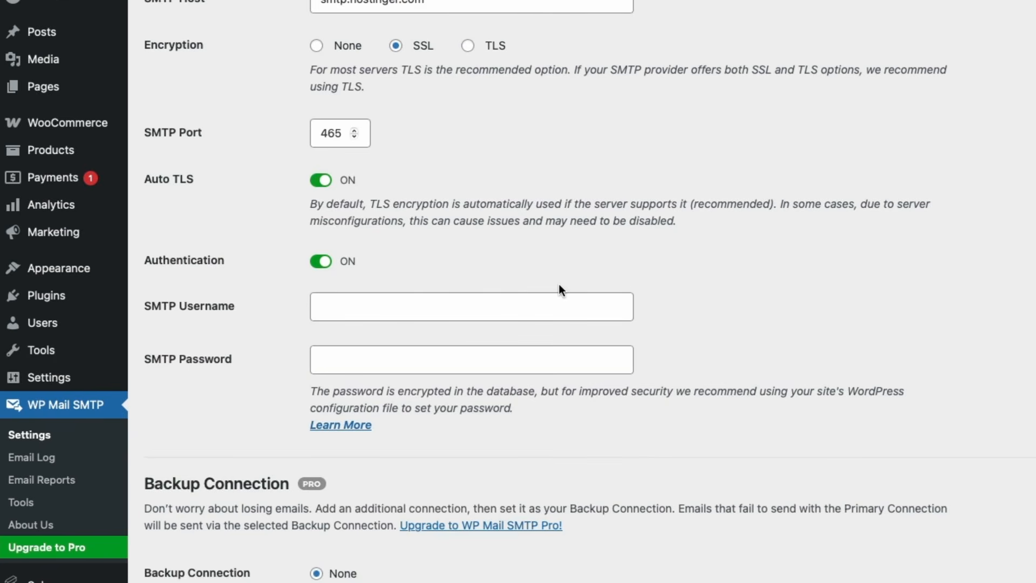
pyautogui.click(543, 307)
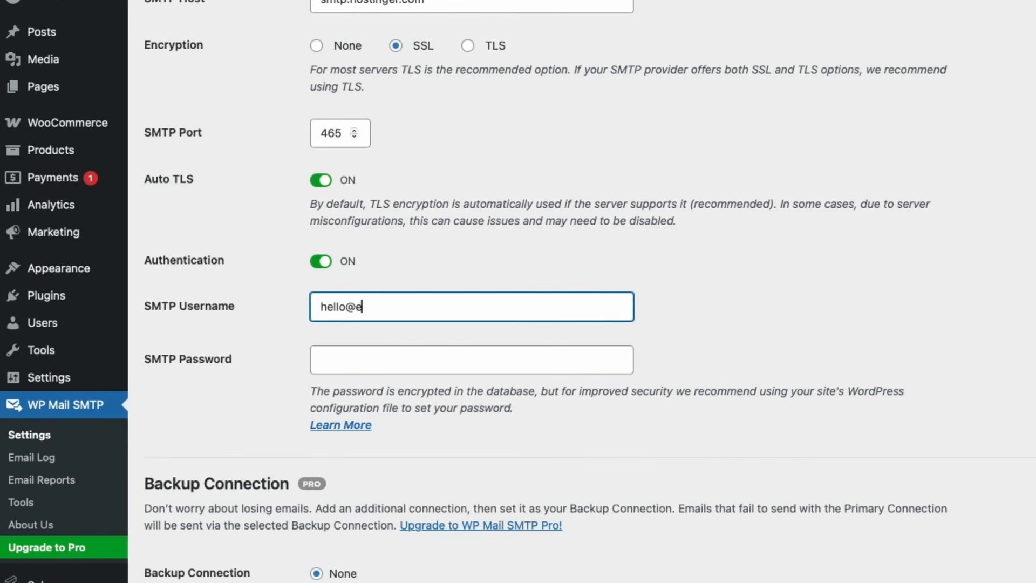
pyautogui.press('Tab')
pyautogui.write('••••••••••')
pyautogui.click(556, 356)
pyautogui.scroll(-3, 557, 356)
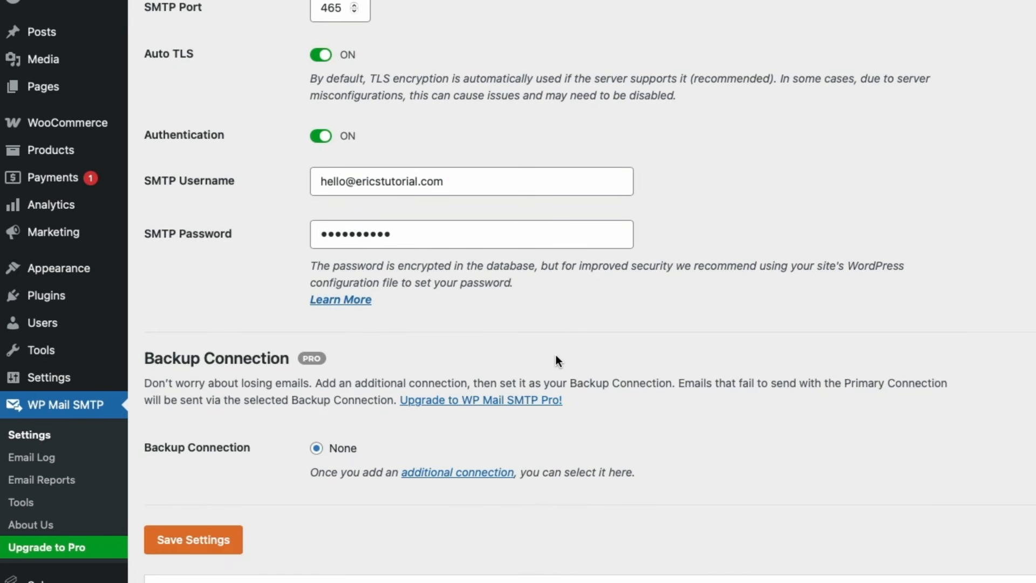
pyautogui.click(222, 547)
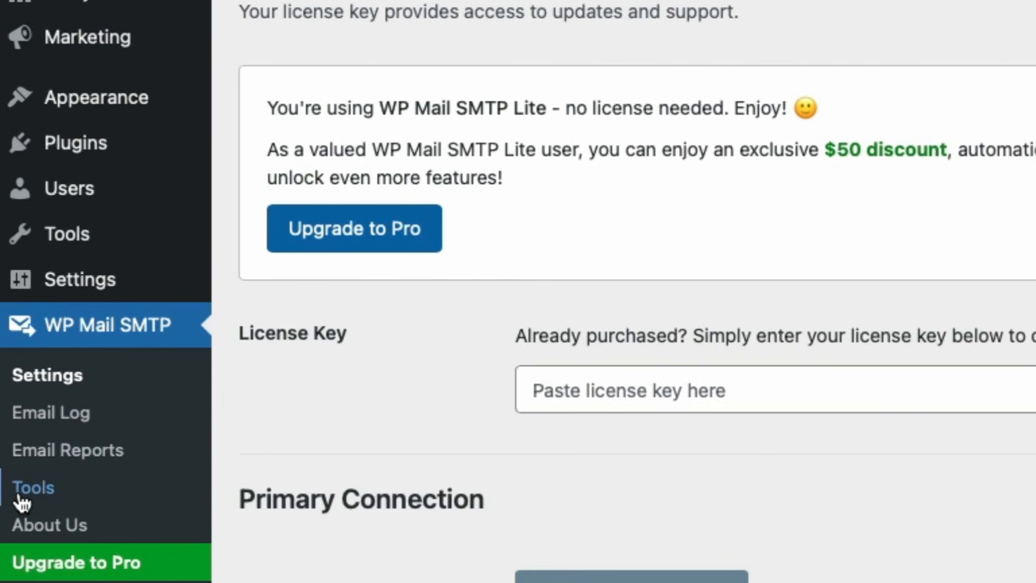
# In WP Mail SMTP Tools, send a test HTML email to a new recipient address.
pyautogui.click(21, 492)
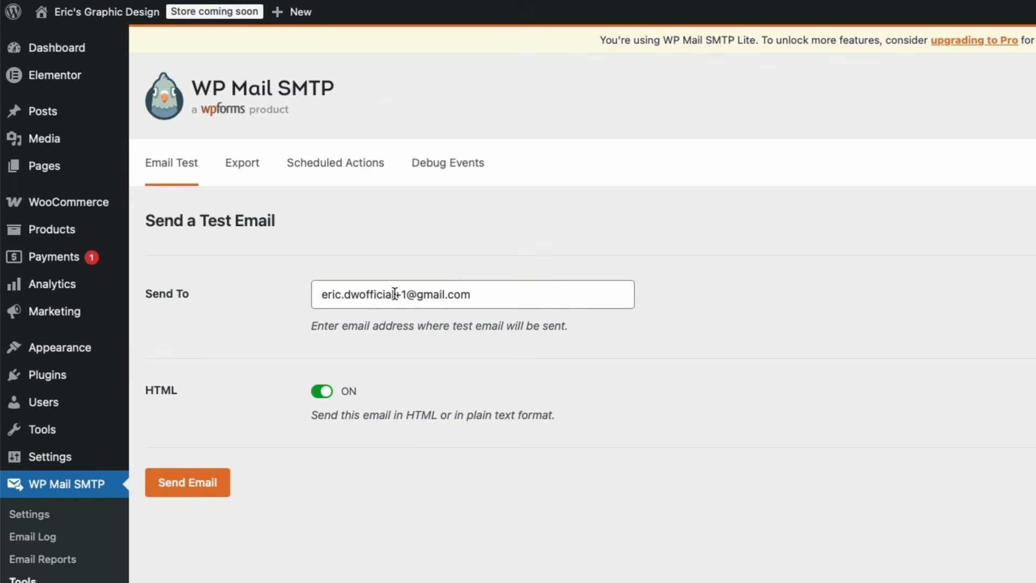
pyautogui.doubleClick(387, 292)
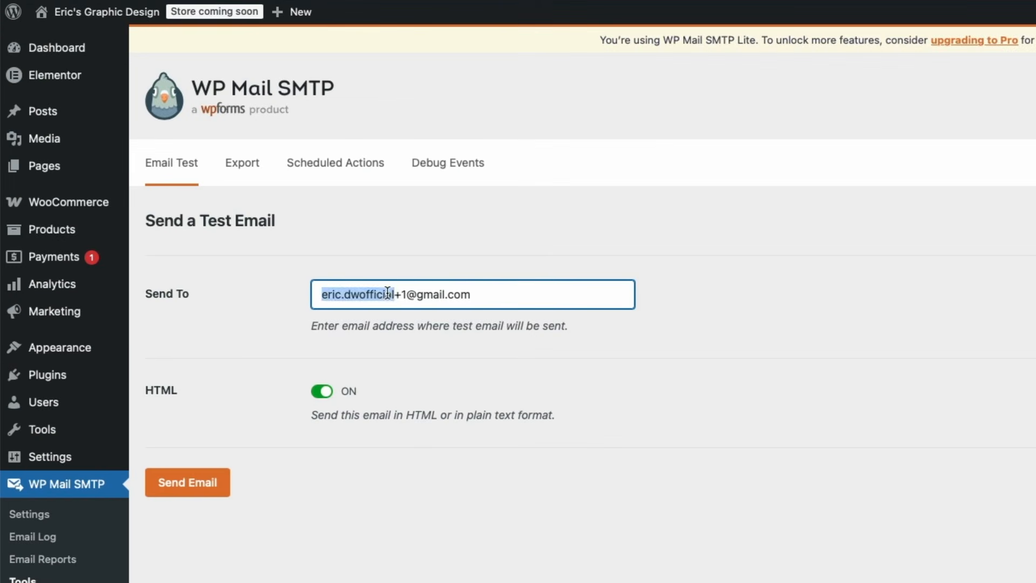
pyautogui.tripleClick(388, 293)
pyautogui.write('••••••••')
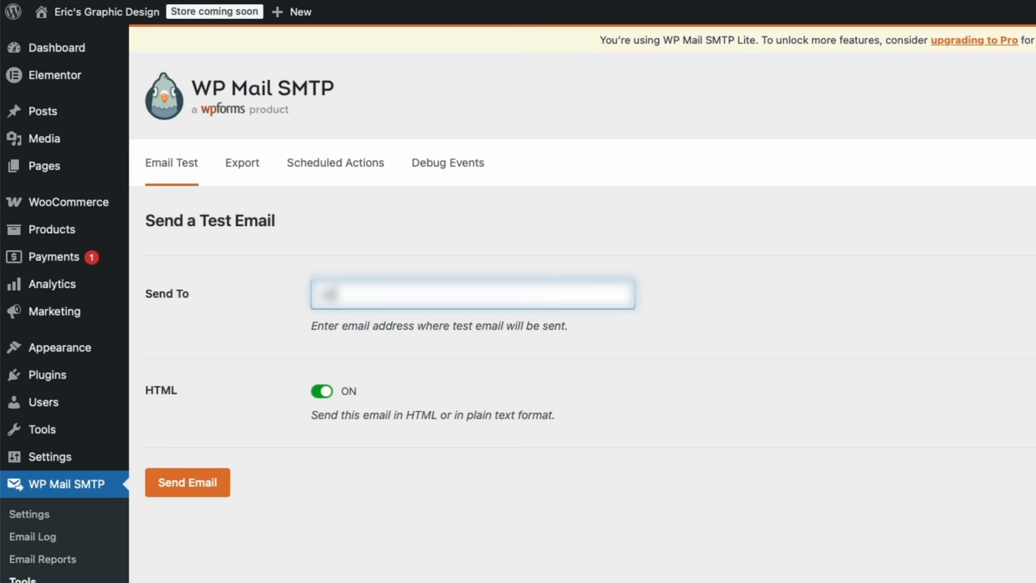
pyautogui.write('••••••••••••')
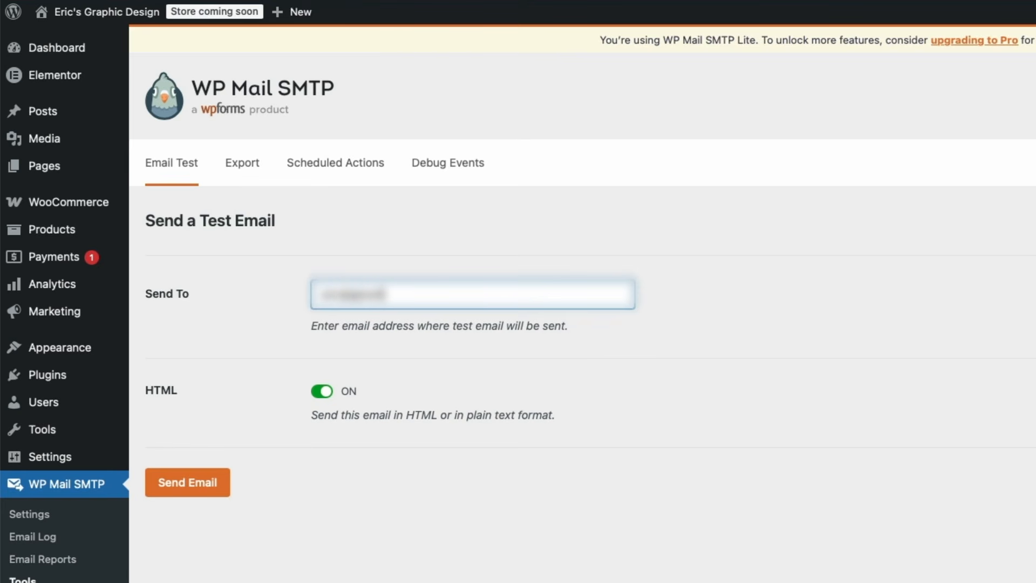
pyautogui.click(403, 361)
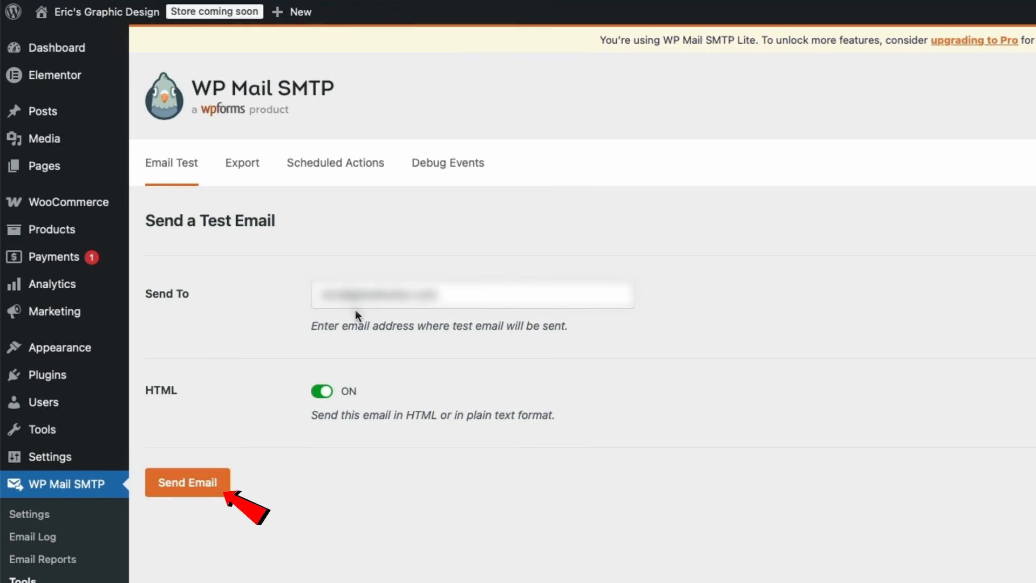
pyautogui.click(186, 482)
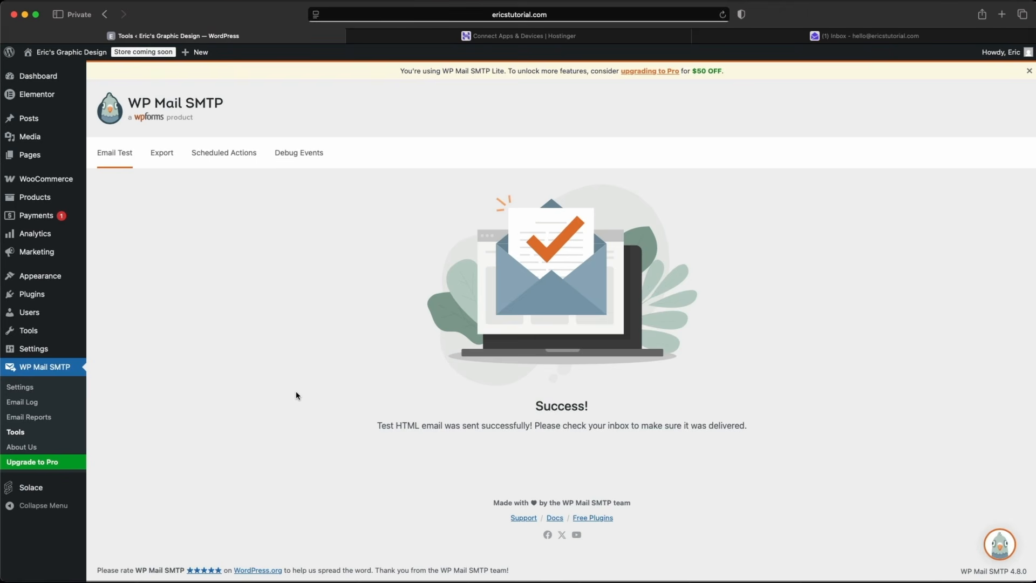